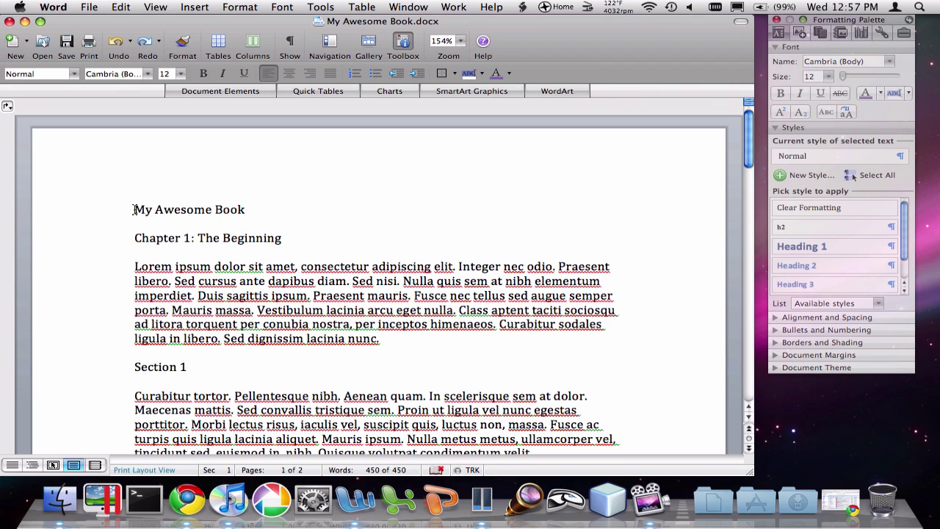
Insert a page break before the "My Awesome Book" title at the start of the document.
{"action": "scroll", "coordinate": [133, 210], "scroll_direction": "down", "scroll_amount": 4}
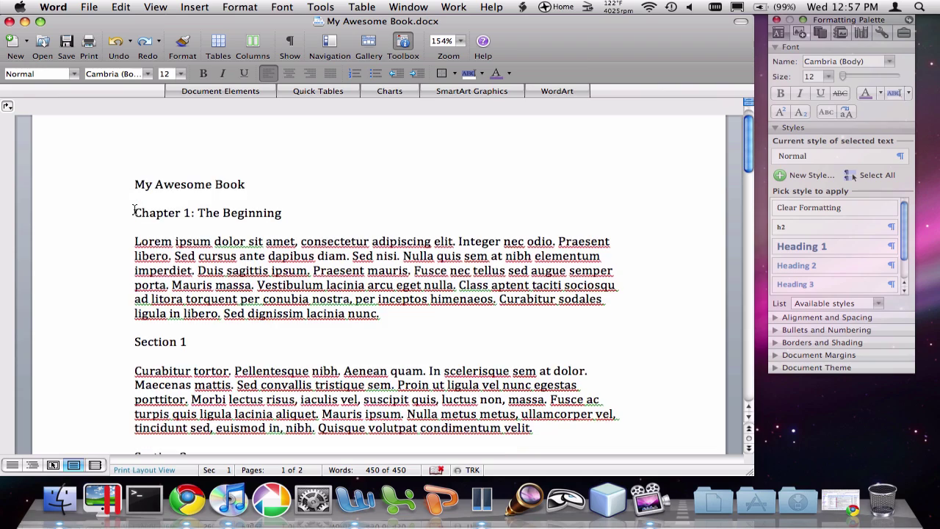
{"action": "scroll", "coordinate": [133, 210], "scroll_direction": "down", "scroll_amount": 1}
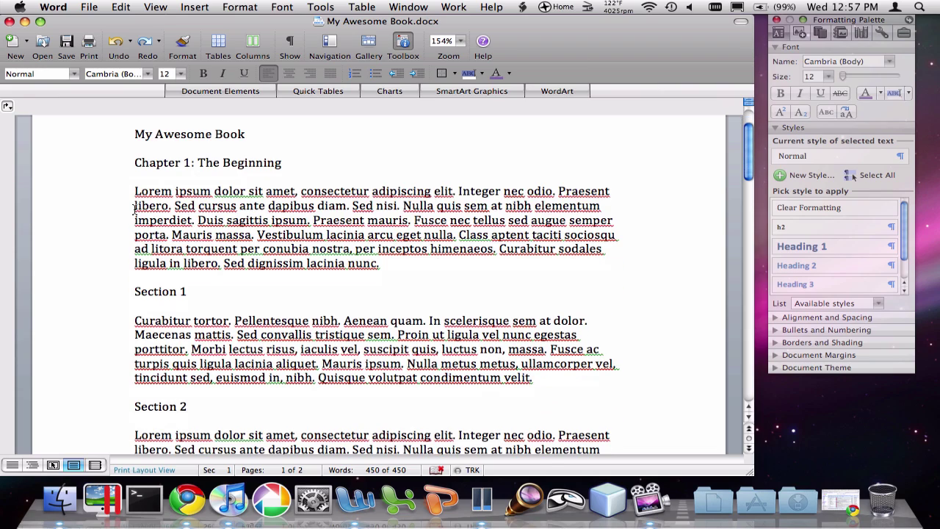
{"action": "scroll", "coordinate": [134, 210], "scroll_direction": "down", "scroll_amount": 10}
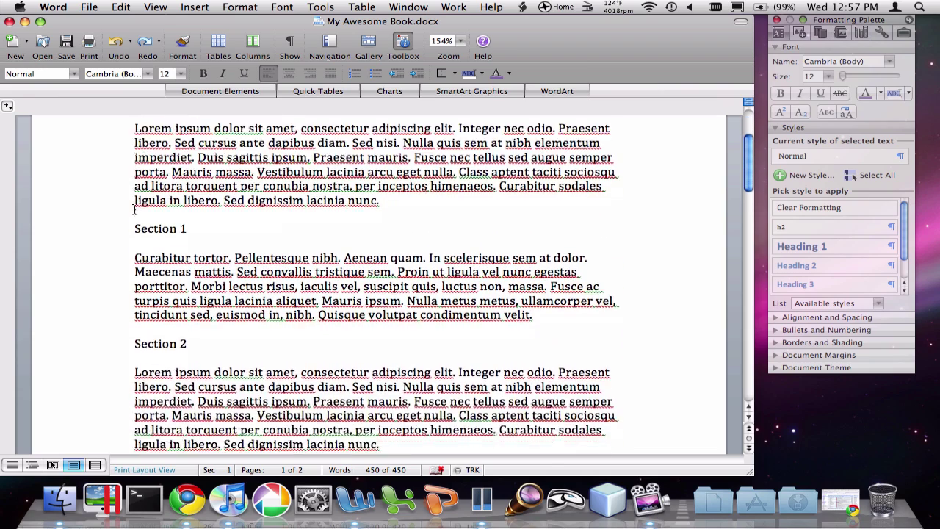
{"action": "scroll", "coordinate": [134, 210], "scroll_direction": "down", "scroll_amount": 20}
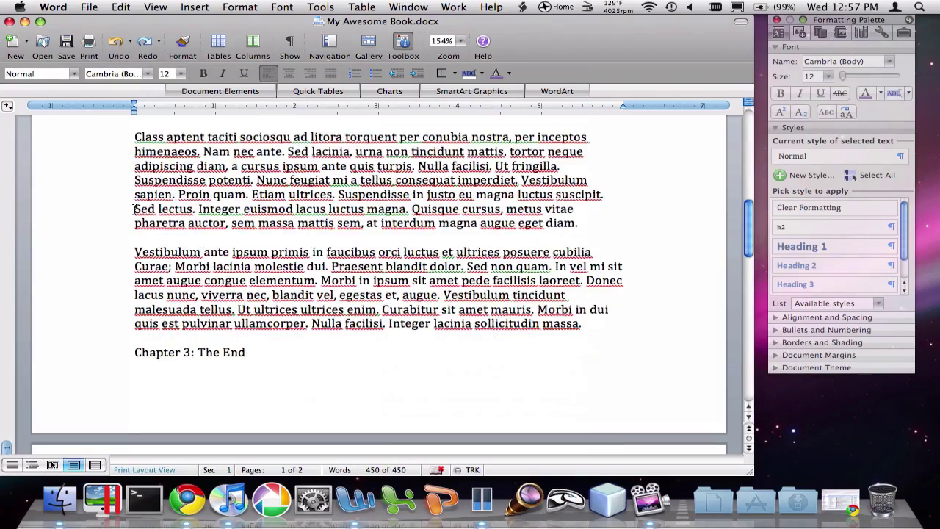
{"action": "scroll", "coordinate": [134, 210], "scroll_direction": "up", "scroll_amount": 20}
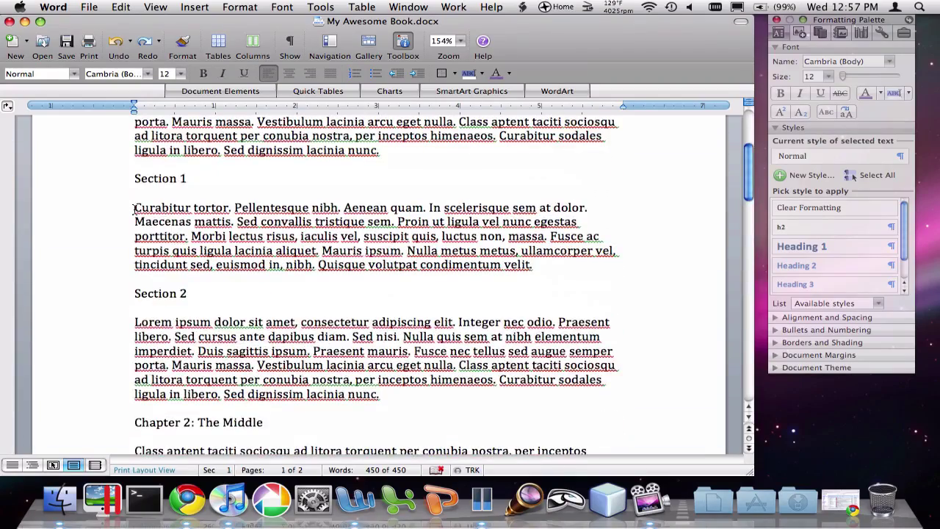
{"action": "scroll", "coordinate": [134, 211], "scroll_direction": "up", "scroll_amount": 10}
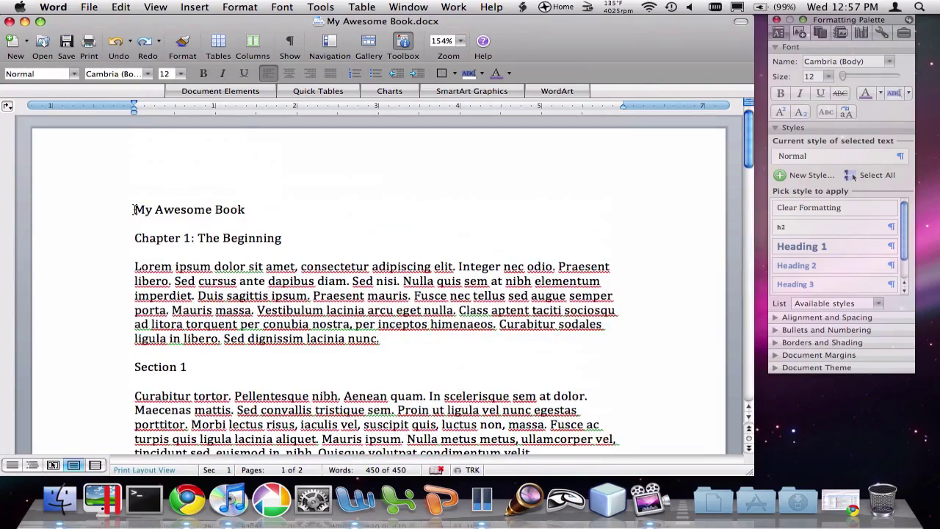
{"action": "left_click", "coordinate": [134, 210]}
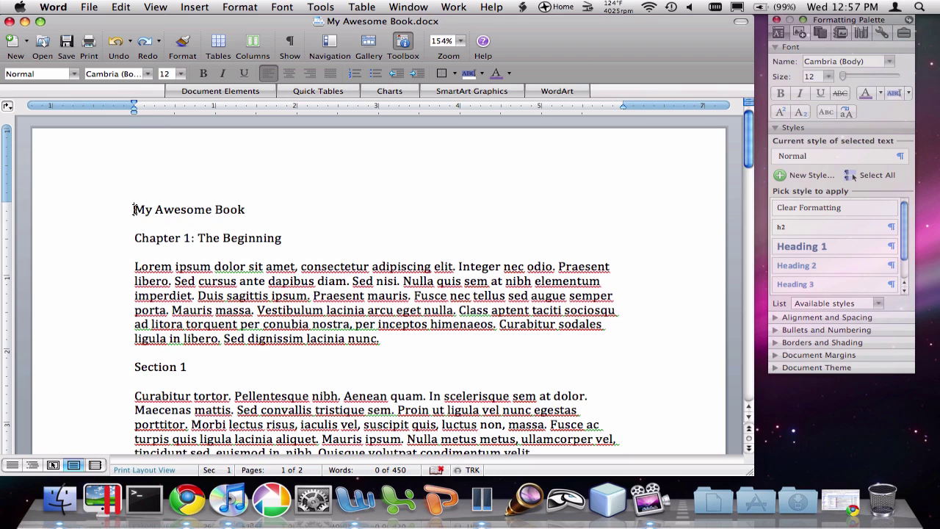
{"action": "left_click", "coordinate": [197, 7]}
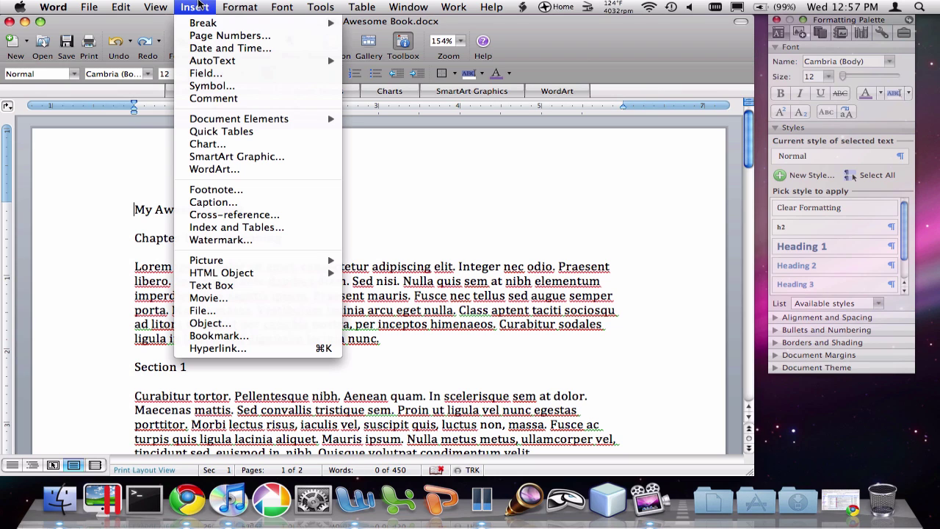
{"action": "mouse_move", "coordinate": [210, 24]}
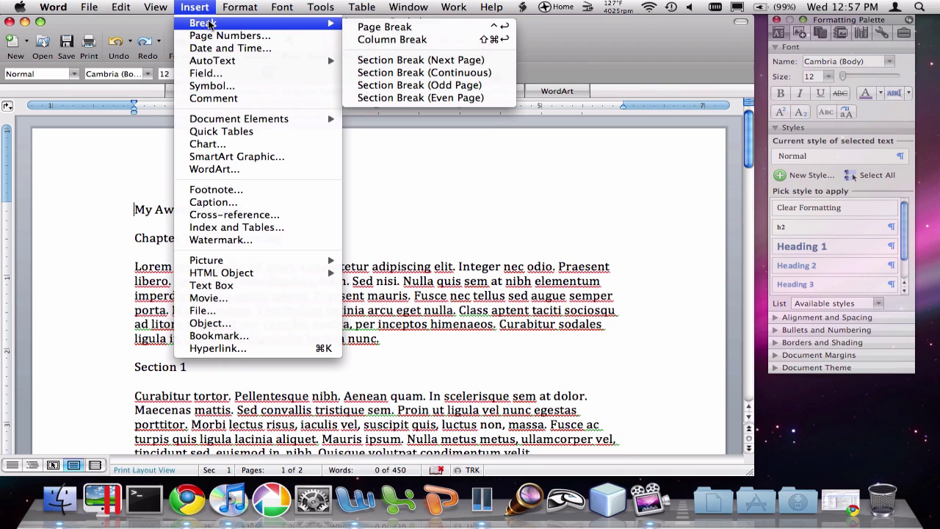
{"action": "left_click", "coordinate": [381, 27]}
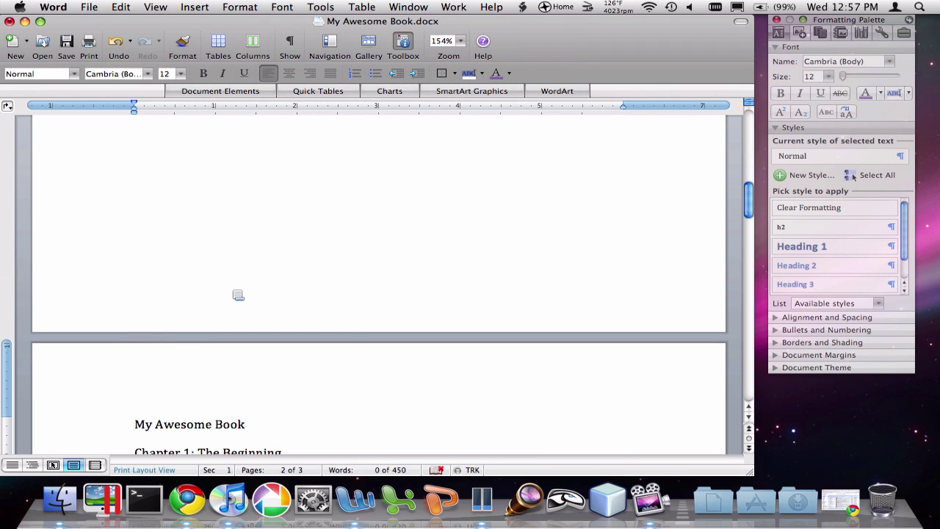
Insert a table of contents based on heading styles on the blank first page, using the first design, and close the gallery.
{"action": "scroll", "coordinate": [238, 295], "scroll_direction": "up", "scroll_amount": 10}
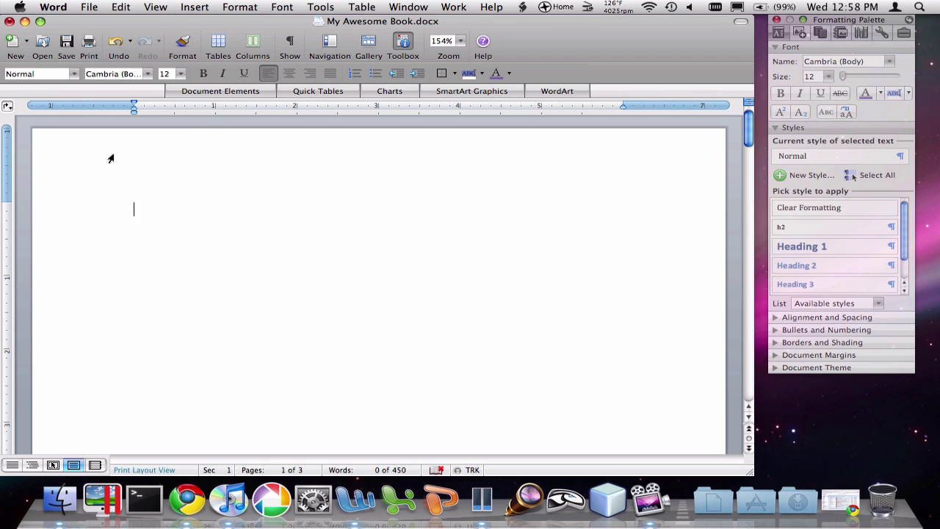
{"action": "left_click", "coordinate": [218, 93]}
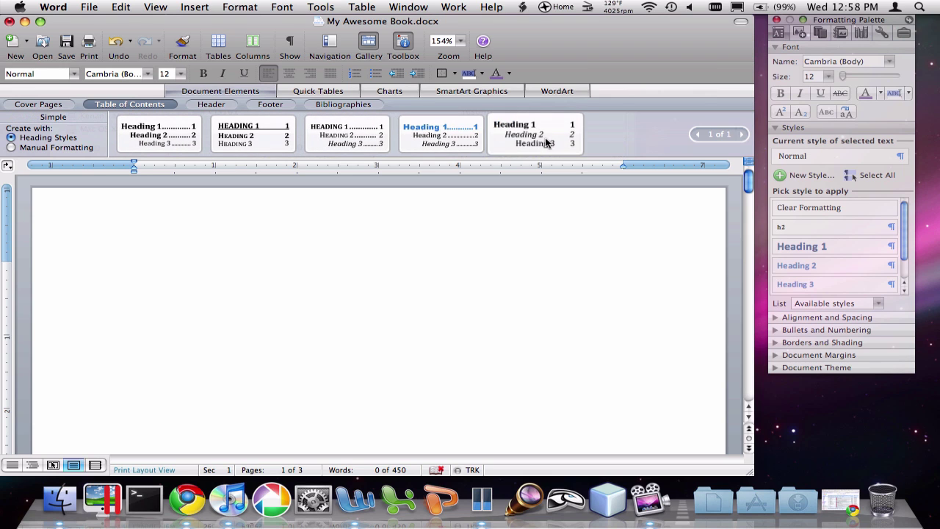
{"action": "left_click", "coordinate": [192, 147]}
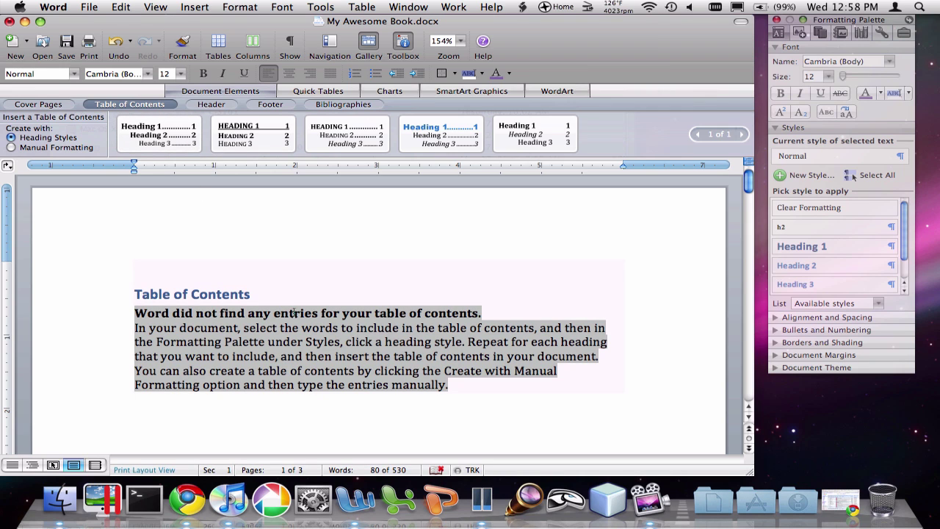
{"action": "scroll", "coordinate": [294, 313], "scroll_direction": "down", "scroll_amount": 3}
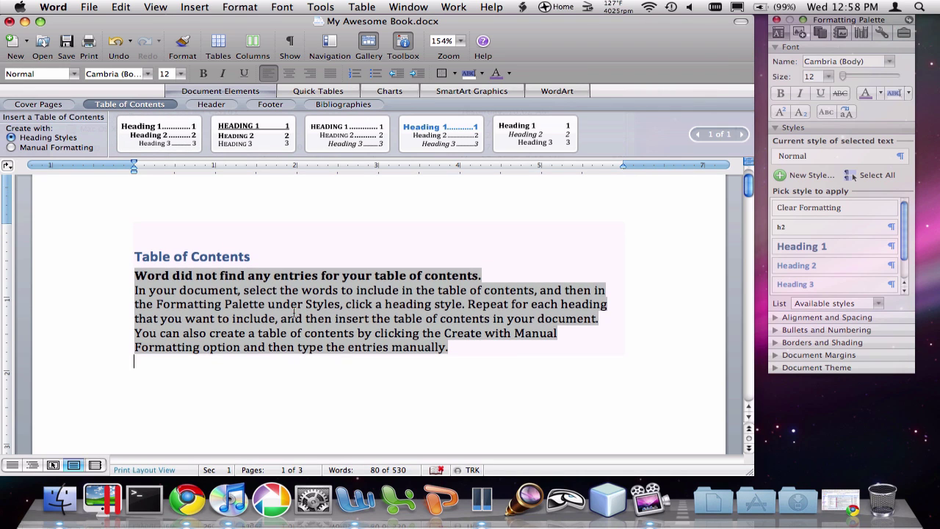
{"action": "scroll", "coordinate": [293, 313], "scroll_direction": "up", "scroll_amount": 1}
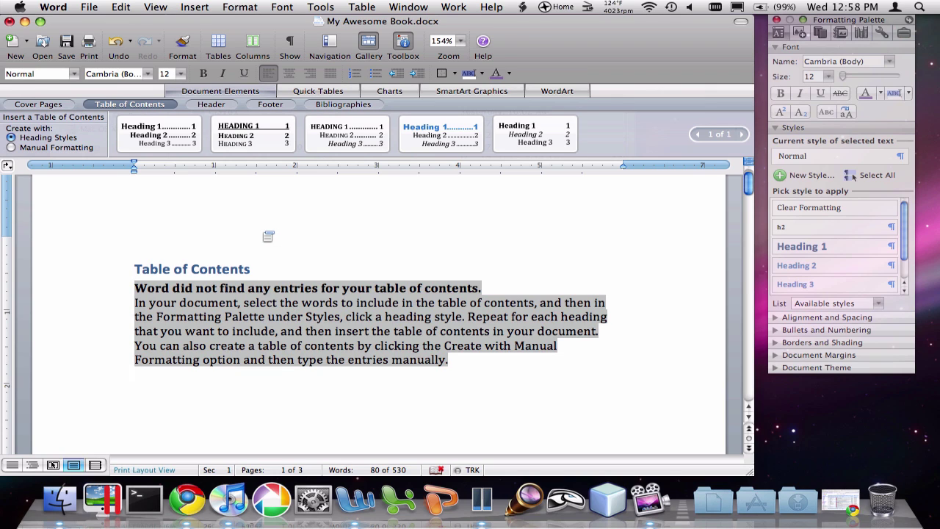
{"action": "scroll", "coordinate": [262, 233], "scroll_direction": "down", "scroll_amount": 1}
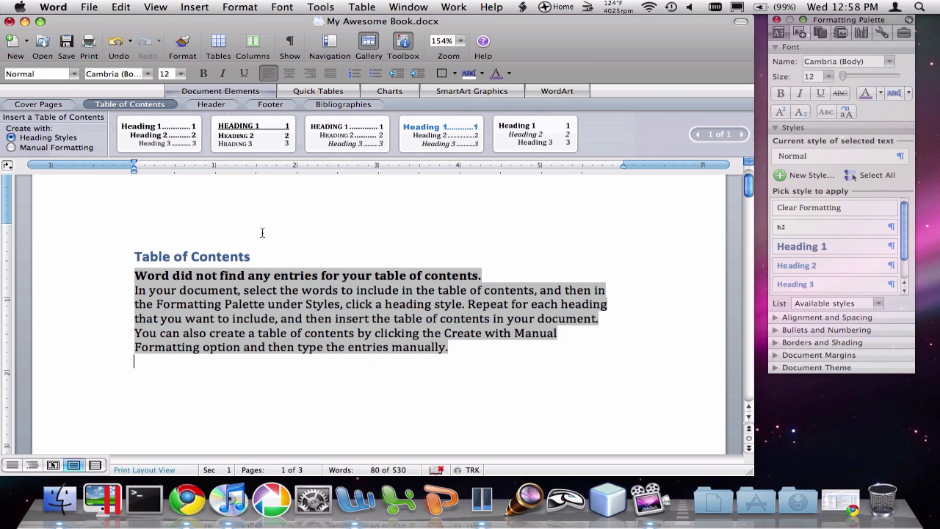
{"action": "scroll", "coordinate": [262, 232], "scroll_direction": "down", "scroll_amount": 2}
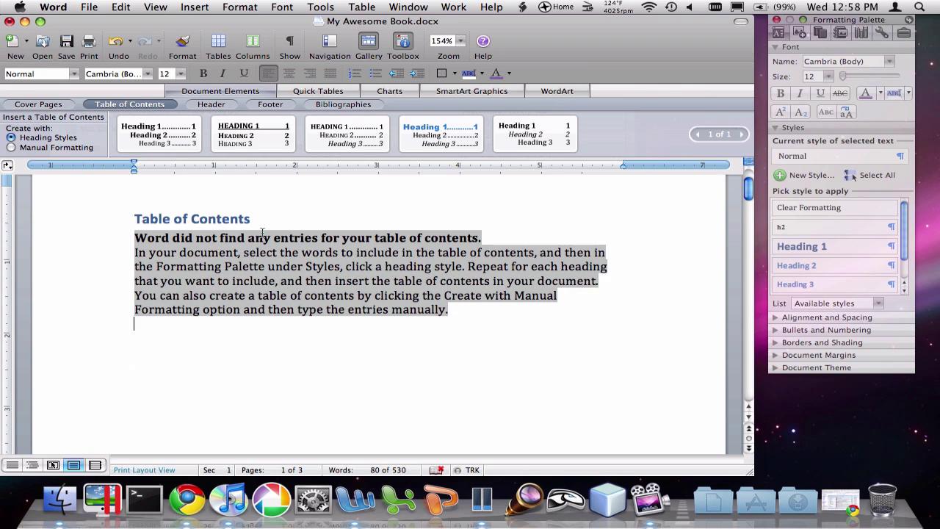
{"action": "left_click", "coordinate": [165, 105]}
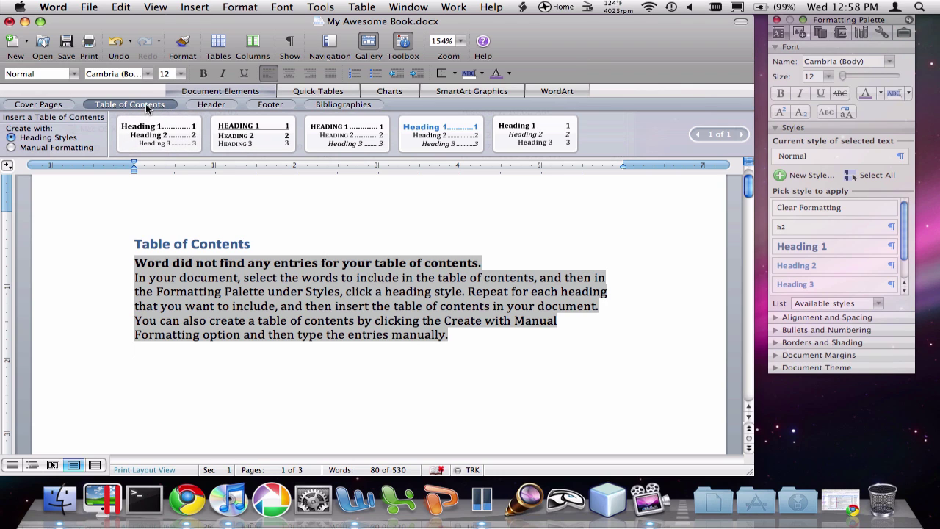
{"action": "left_click", "coordinate": [218, 94]}
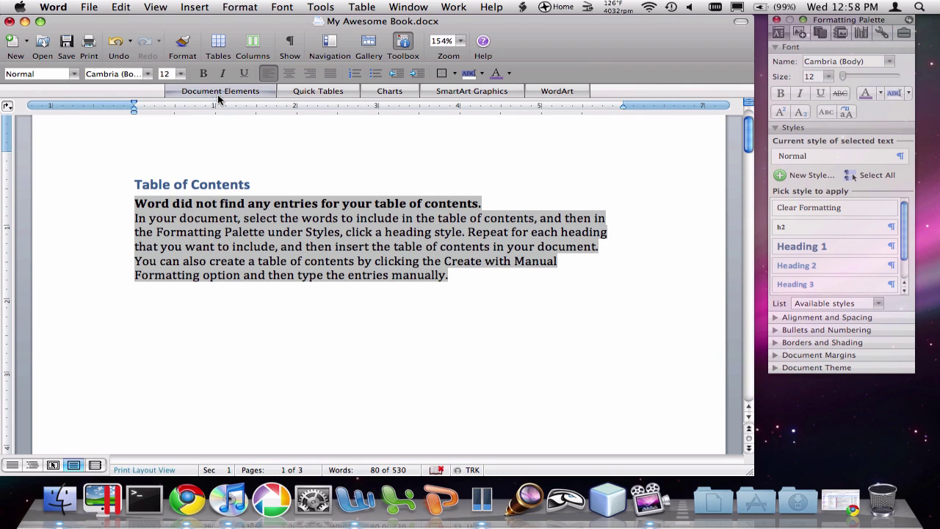
Apply the Heading 1 style to the "Chapter 1: The Beginning" line.
{"action": "scroll", "coordinate": [266, 227], "scroll_direction": "down", "scroll_amount": 10}
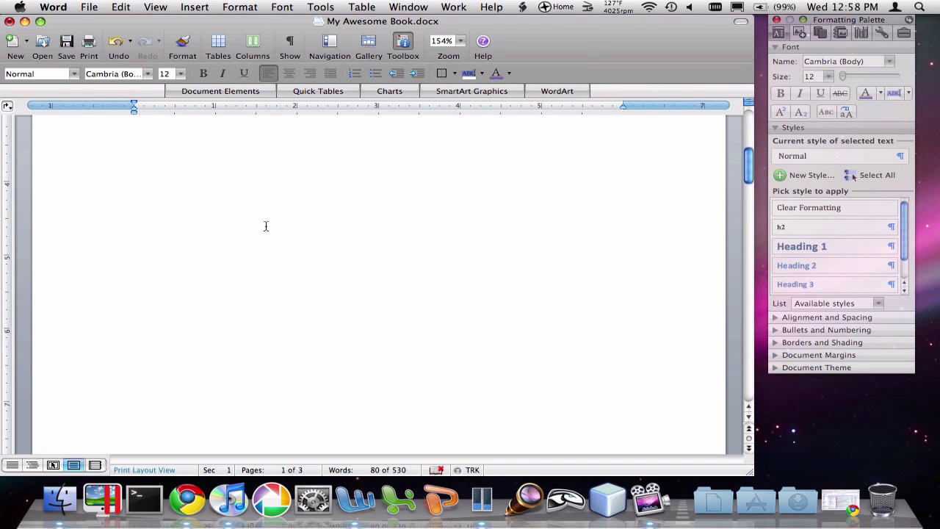
{"action": "scroll", "coordinate": [266, 227], "scroll_direction": "down", "scroll_amount": 2}
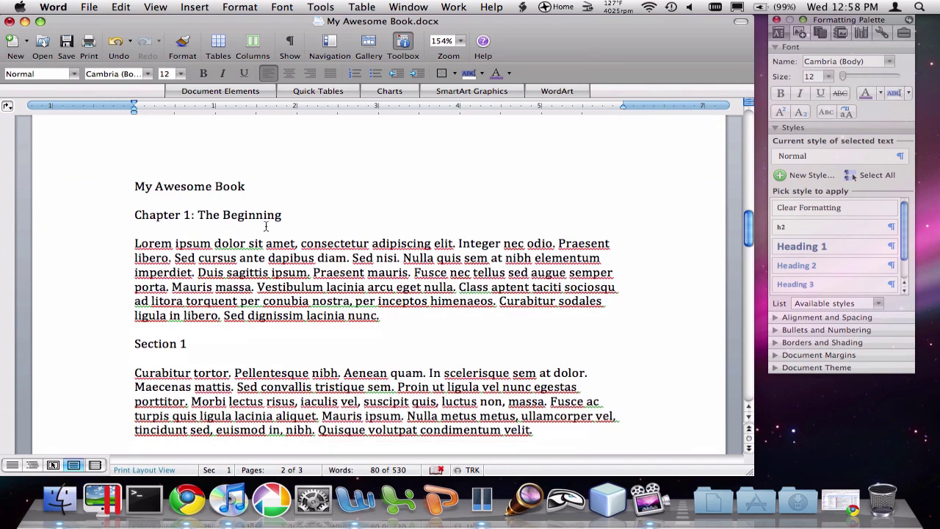
{"action": "triple_click", "coordinate": [267, 190]}
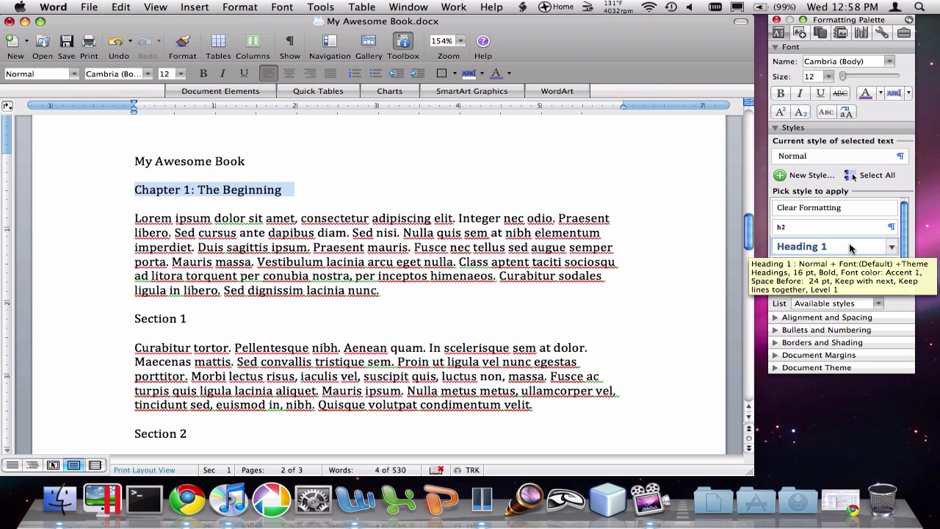
{"action": "left_click", "coordinate": [776, 128]}
{"action": "left_click", "coordinate": [776, 128]}
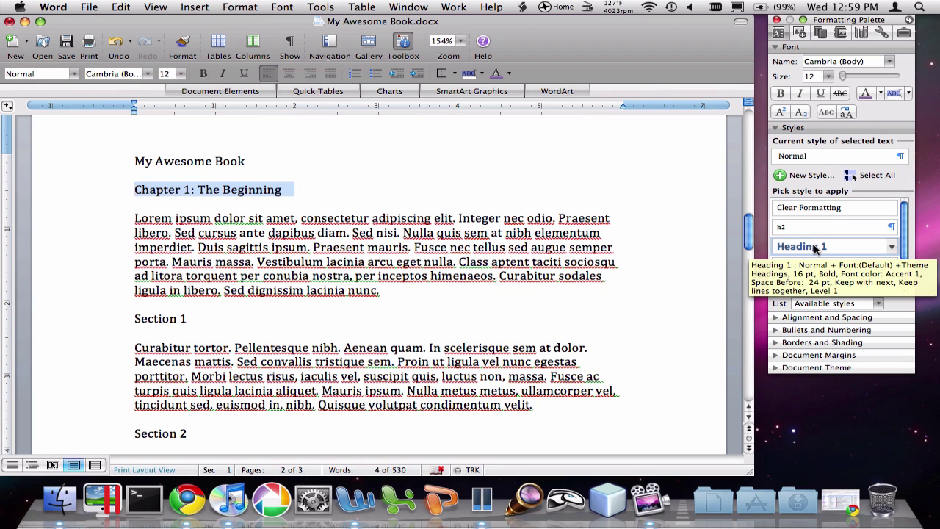
{"action": "left_click", "coordinate": [816, 250]}
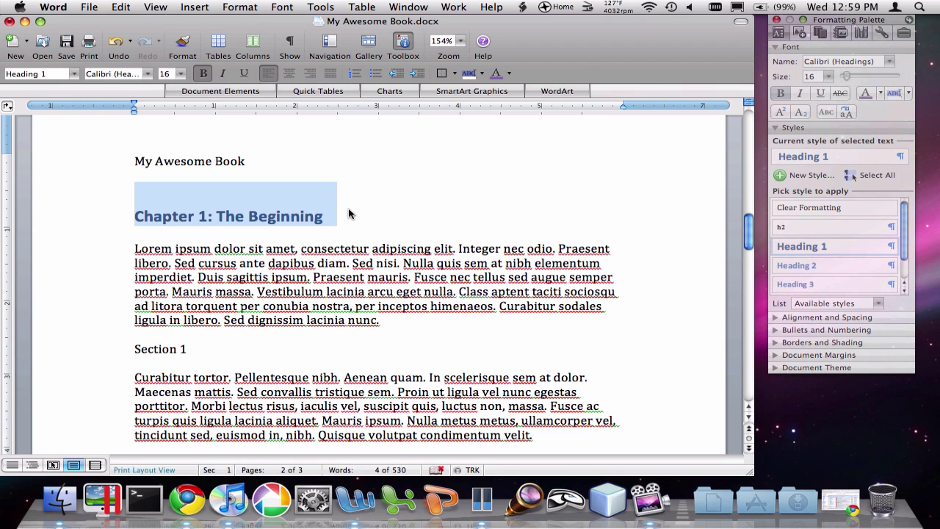
Apply the Heading 2 style to the "Section 1" and "Section 2" lines in Chapter 1.
{"action": "scroll", "coordinate": [348, 213], "scroll_direction": "down", "scroll_amount": 2}
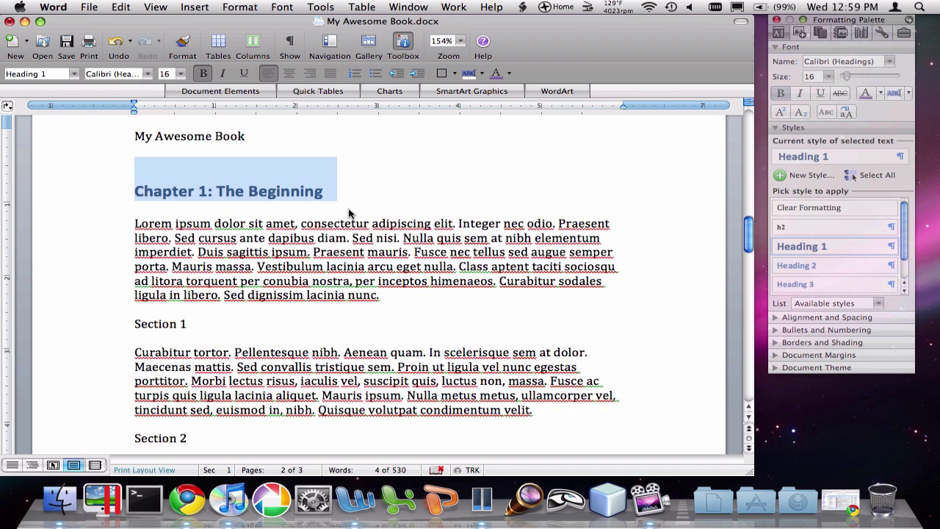
{"action": "scroll", "coordinate": [349, 212], "scroll_direction": "down", "scroll_amount": 3}
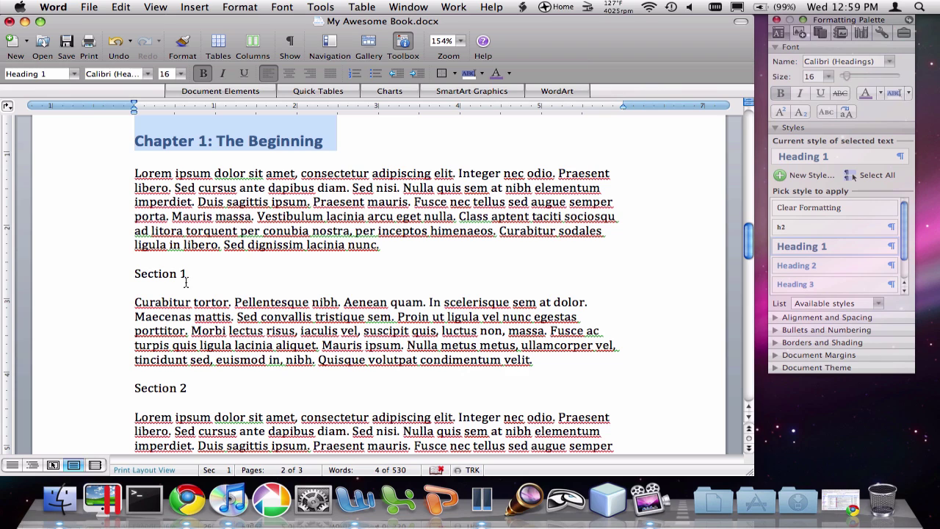
{"action": "left_click_drag", "start_coordinate": [198, 277], "coordinate": [134, 276]}
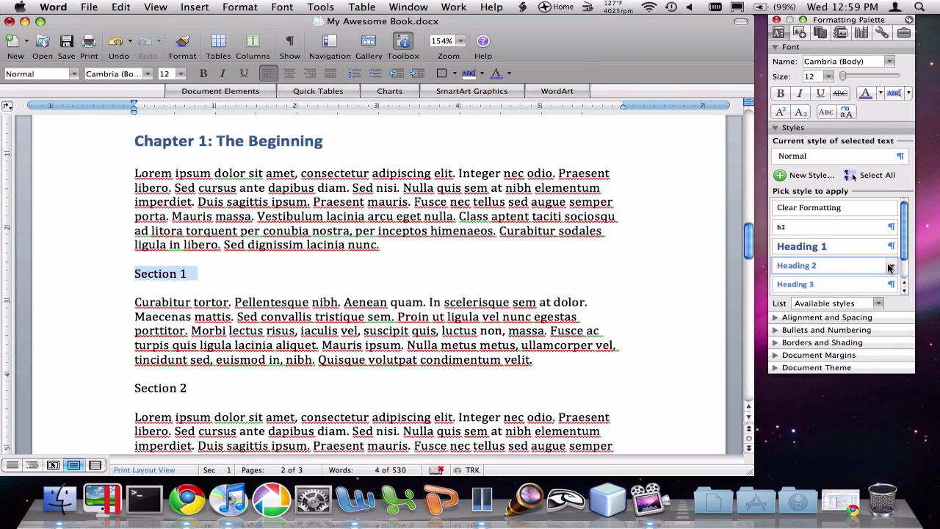
{"action": "left_click", "coordinate": [838, 273]}
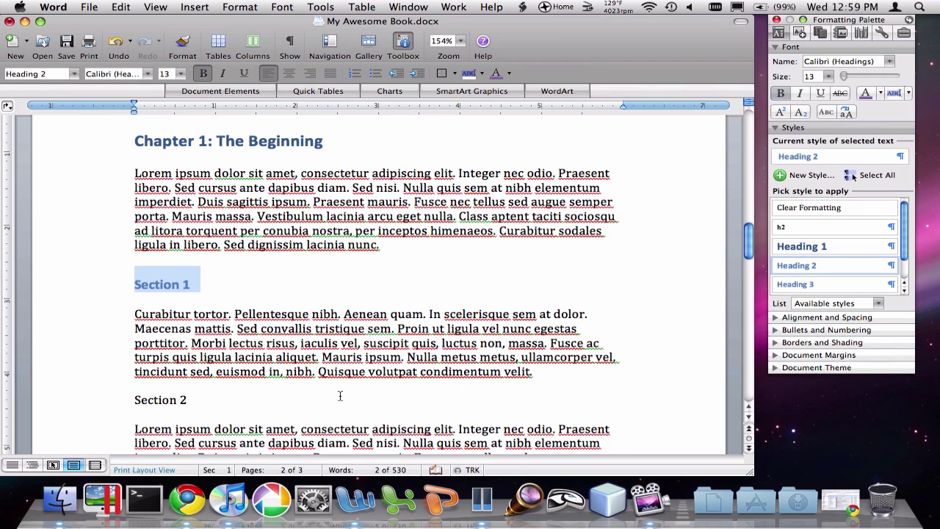
{"action": "left_click_drag", "start_coordinate": [191, 400], "coordinate": [132, 400]}
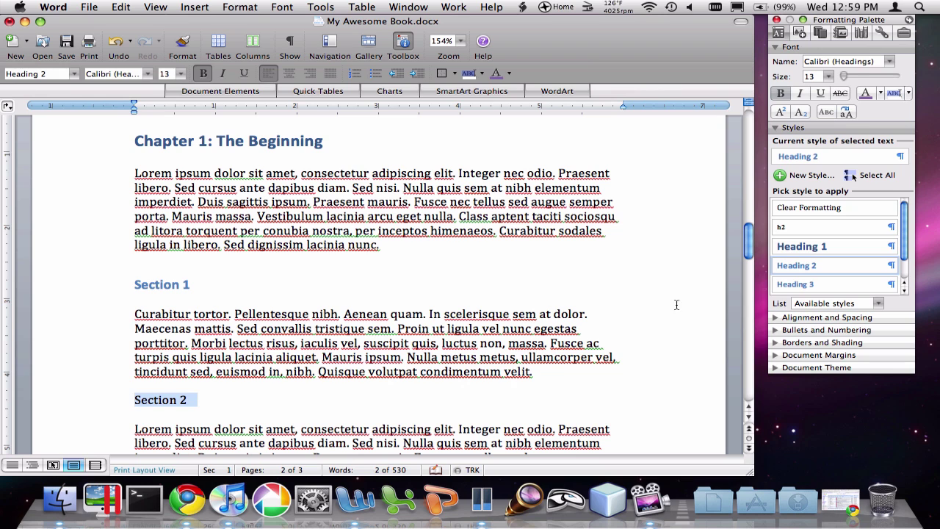
{"action": "left_click", "coordinate": [799, 265]}
Apply the Heading 1 style to the "Chapter 2: The Middle" line.
{"action": "scroll", "coordinate": [268, 336], "scroll_direction": "down", "scroll_amount": 5}
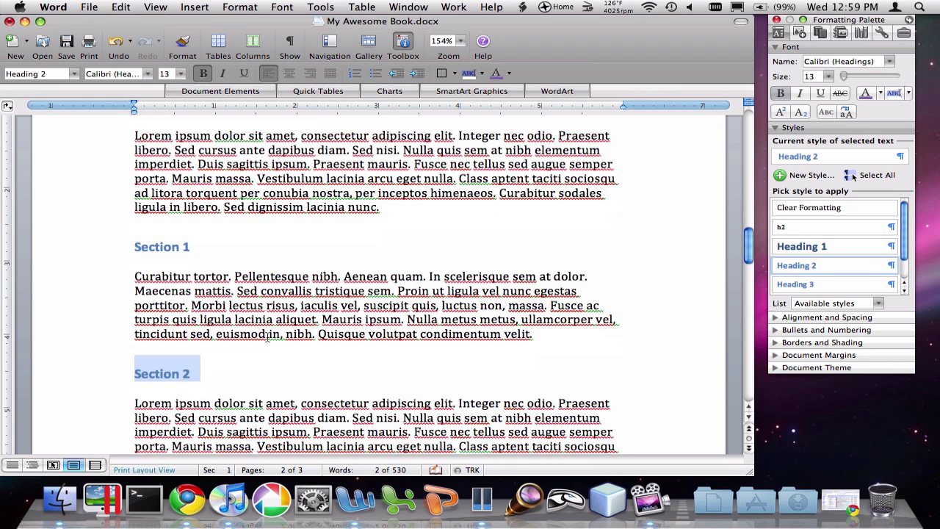
{"action": "scroll", "coordinate": [268, 336], "scroll_direction": "down", "scroll_amount": 1}
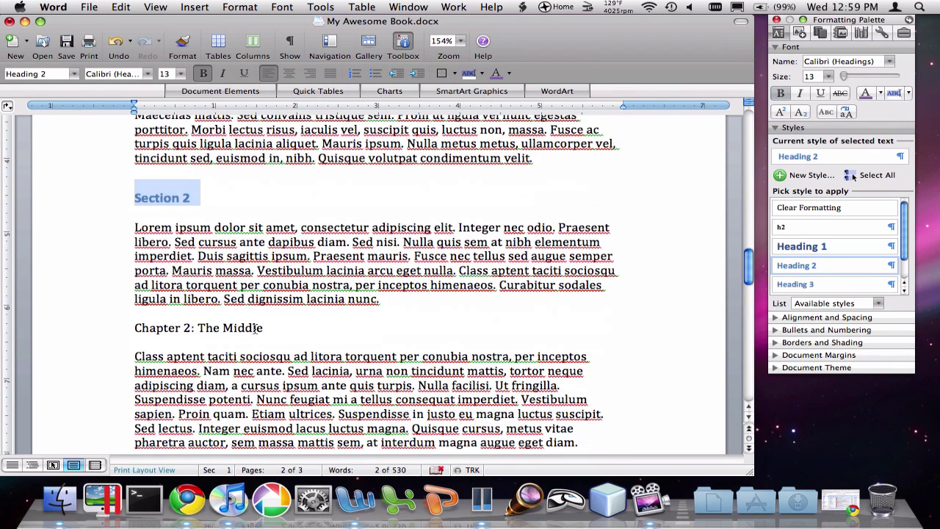
{"action": "triple_click", "coordinate": [257, 328]}
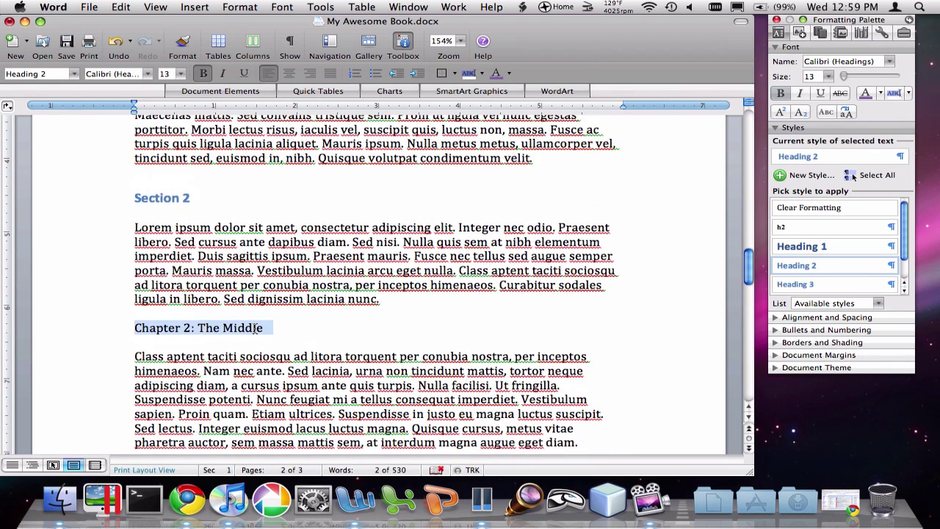
{"action": "left_click", "coordinate": [819, 246]}
Apply the Heading 1 style to the "Chapter 3: The End" line.
{"action": "scroll", "coordinate": [352, 309], "scroll_direction": "down", "scroll_amount": 10}
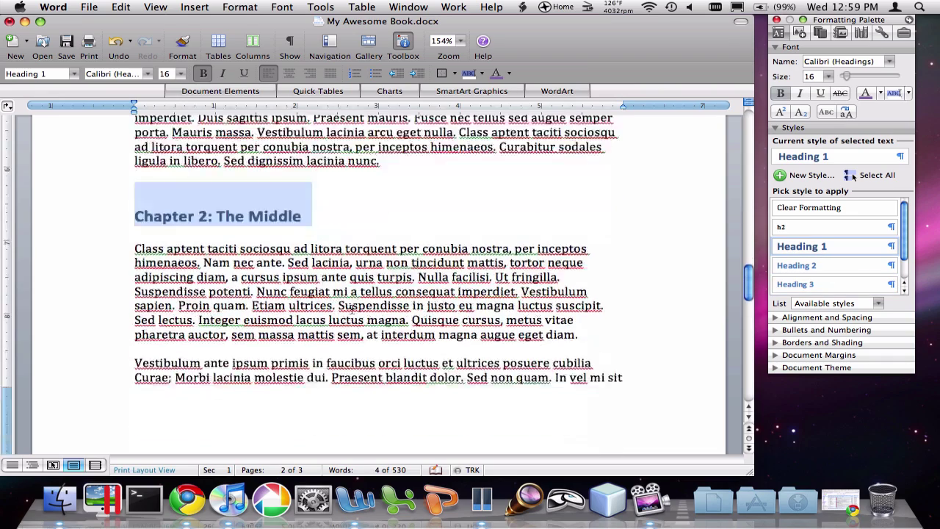
{"action": "scroll", "coordinate": [358, 312], "scroll_direction": "down", "scroll_amount": 4}
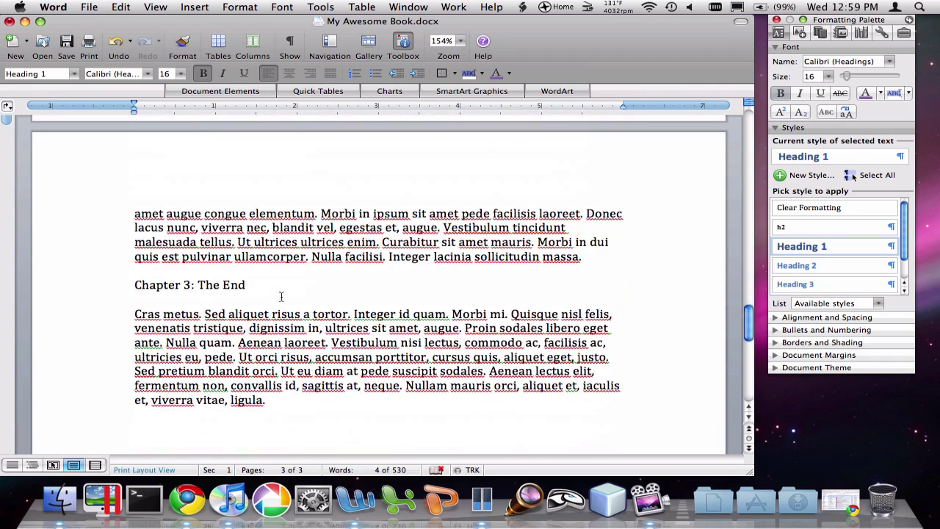
{"action": "triple_click", "coordinate": [244, 285]}
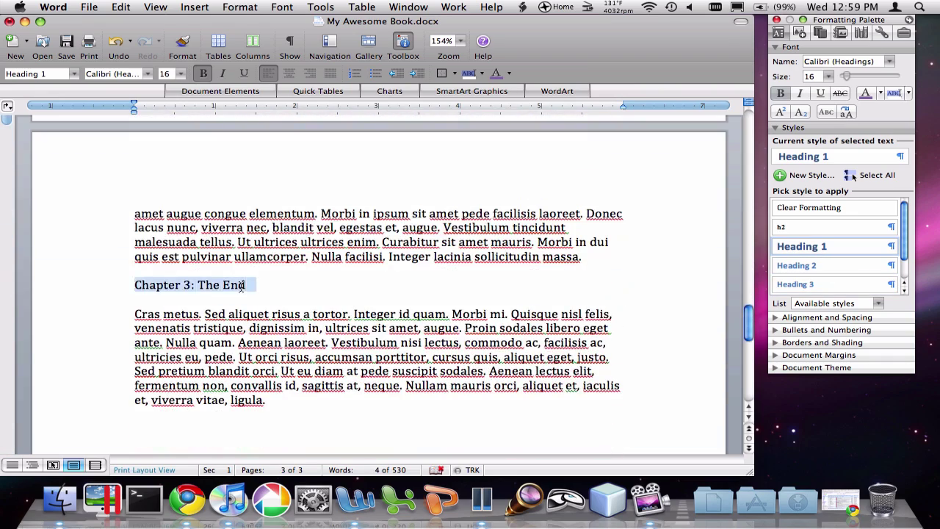
{"action": "left_click", "coordinate": [802, 246]}
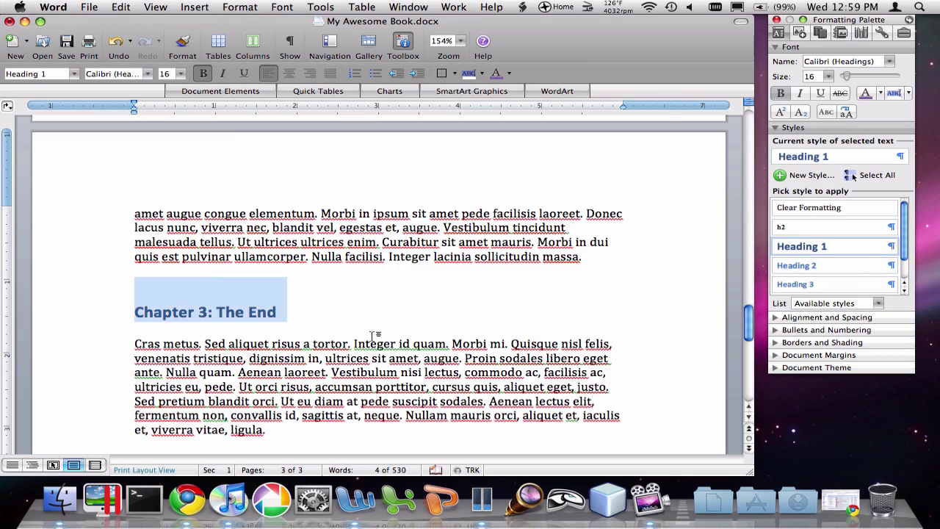
Update the table of contents on the first page so it lists the styled chapter and section headings.
{"action": "scroll", "coordinate": [374, 336], "scroll_direction": "up", "scroll_amount": 5}
{"action": "scroll", "coordinate": [372, 336], "scroll_direction": "up", "scroll_amount": 15}
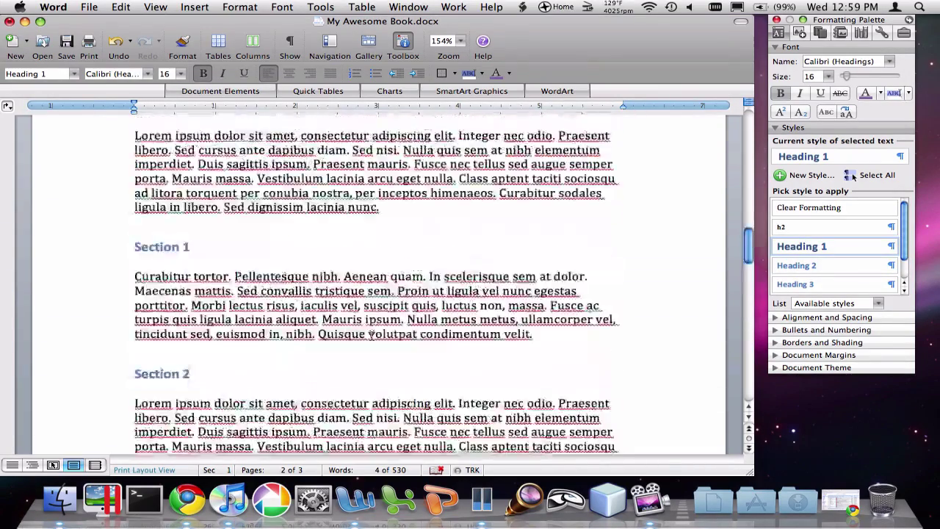
{"action": "scroll", "coordinate": [372, 335], "scroll_direction": "up", "scroll_amount": 10}
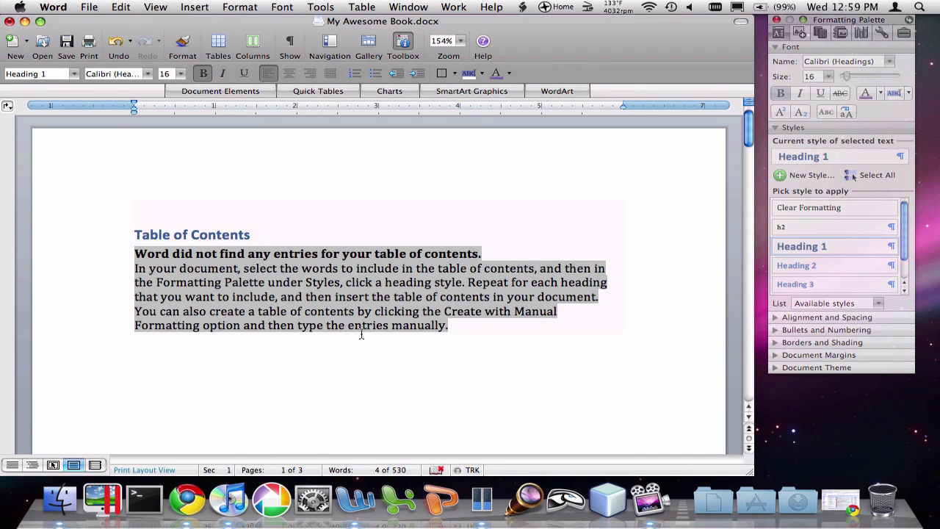
{"action": "left_click", "coordinate": [278, 296]}
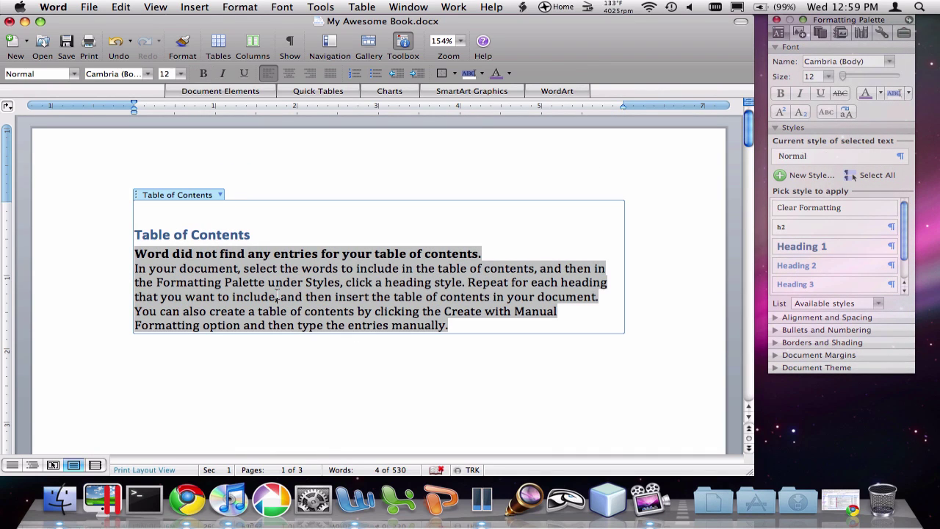
{"action": "left_click", "coordinate": [220, 195]}
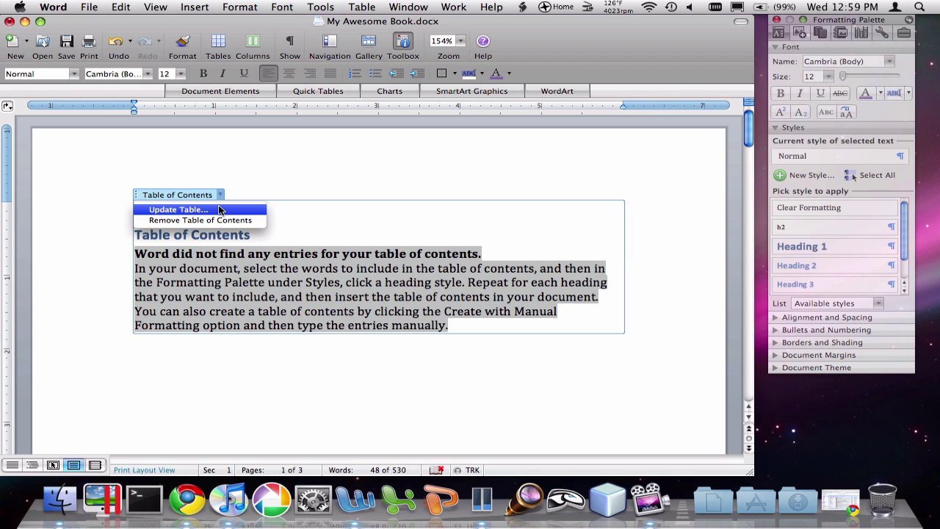
{"action": "left_click", "coordinate": [219, 210]}
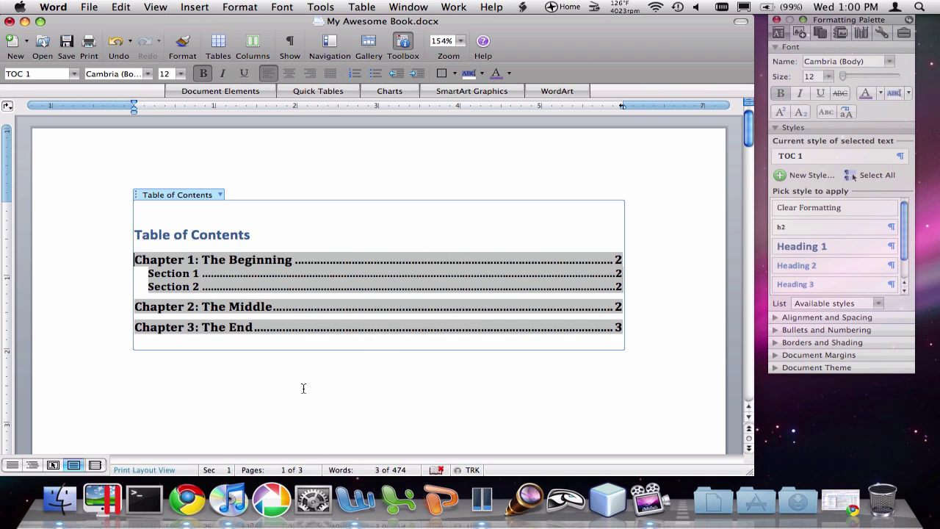
Add a new line reading "Section 1" above the second body paragraph of Chapter 2.
{"action": "scroll", "coordinate": [303, 388], "scroll_direction": "down", "scroll_amount": 15}
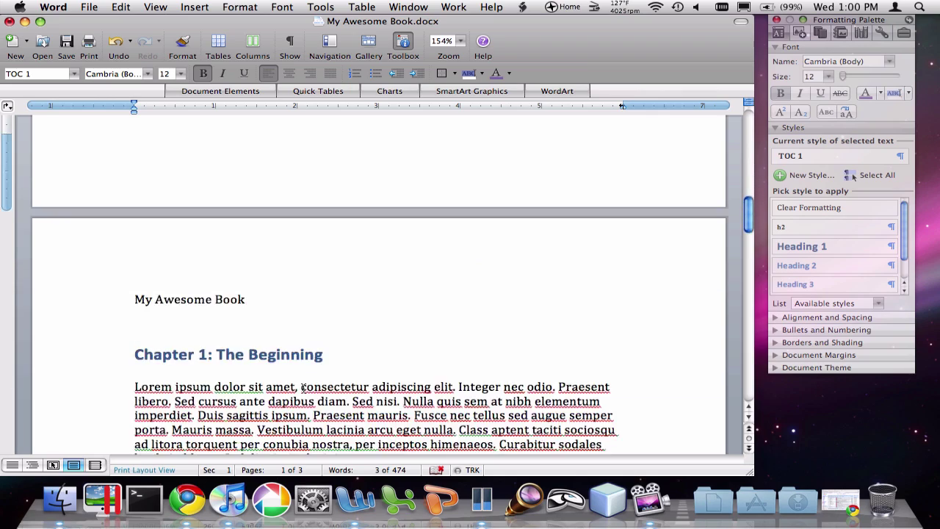
{"action": "scroll", "coordinate": [303, 387], "scroll_direction": "down", "scroll_amount": 15}
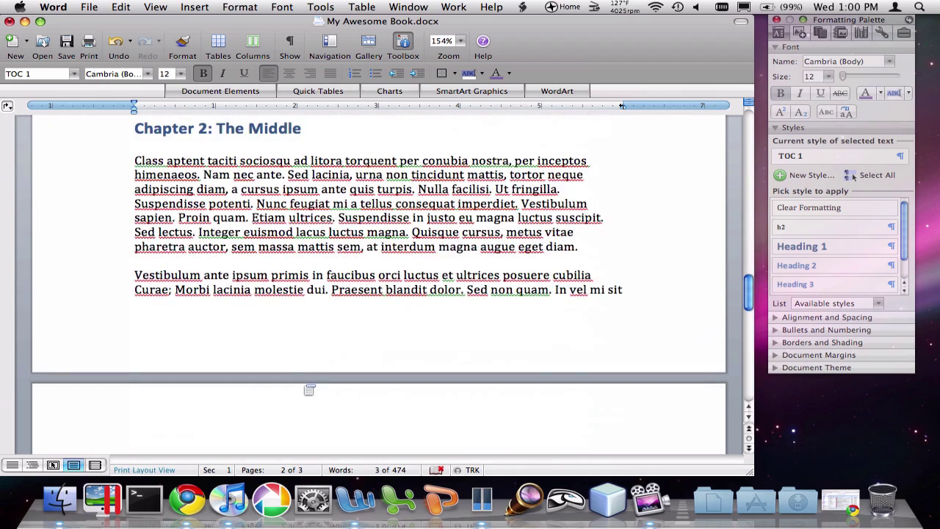
{"action": "left_click", "coordinate": [134, 275]}
{"action": "key", "text": "Return"}
{"action": "key", "text": "Up"}
{"action": "type", "text": "Se"}
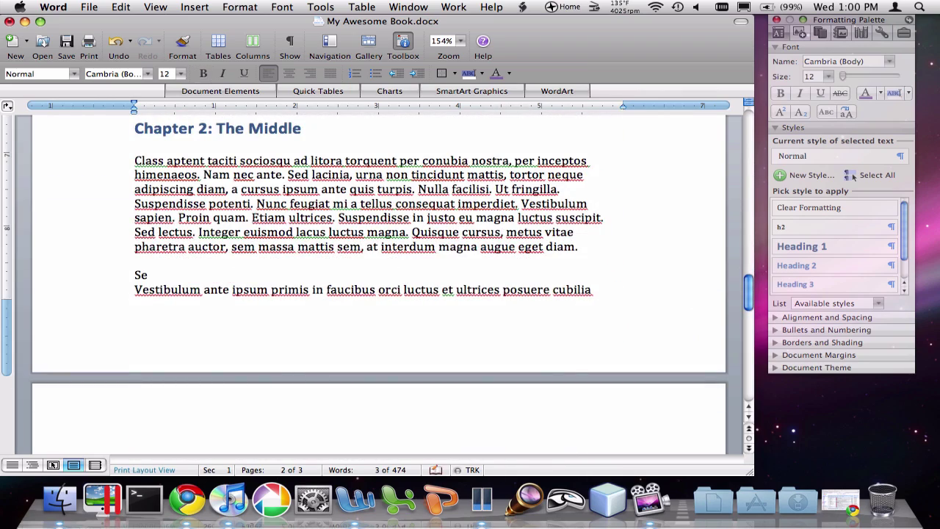
{"action": "type", "text": "ction 1"}
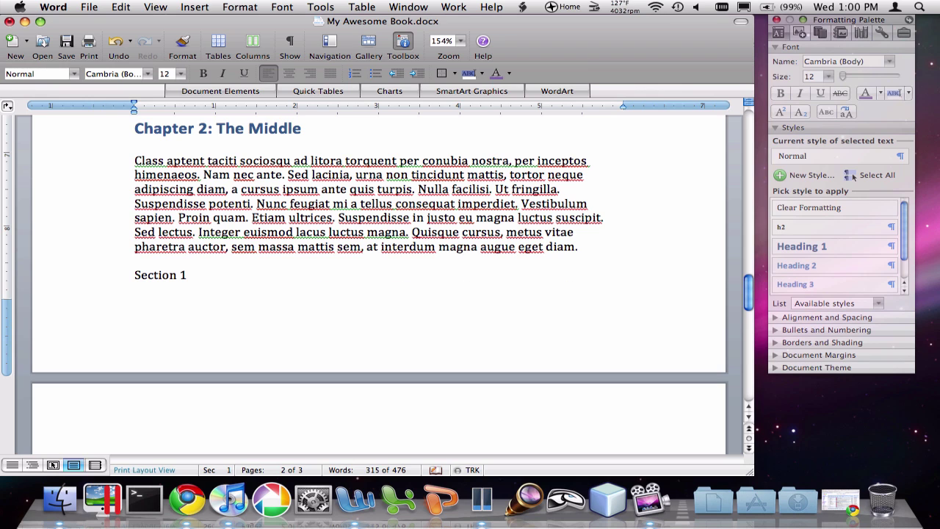
Apply the Heading 2 style to the new "Section 1" line in Chapter 2.
{"action": "triple_click", "coordinate": [165, 275]}
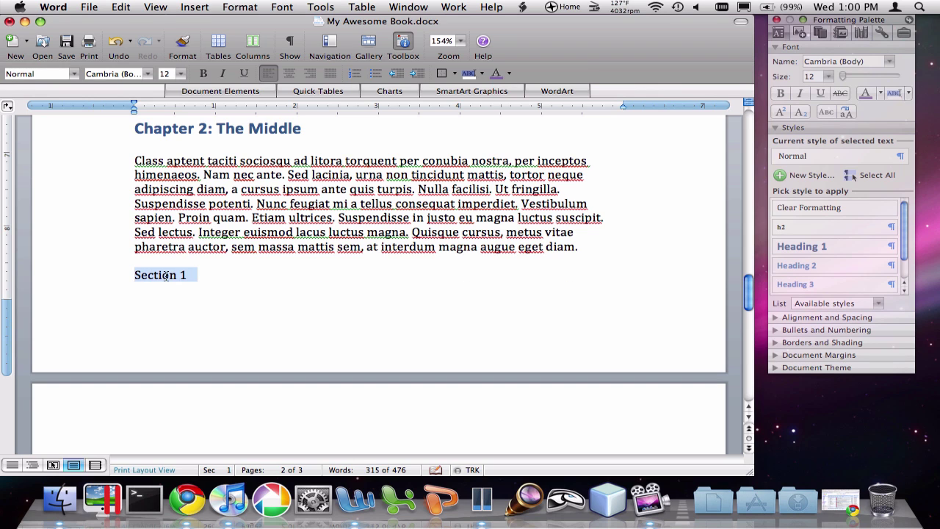
{"action": "left_click", "coordinate": [805, 267]}
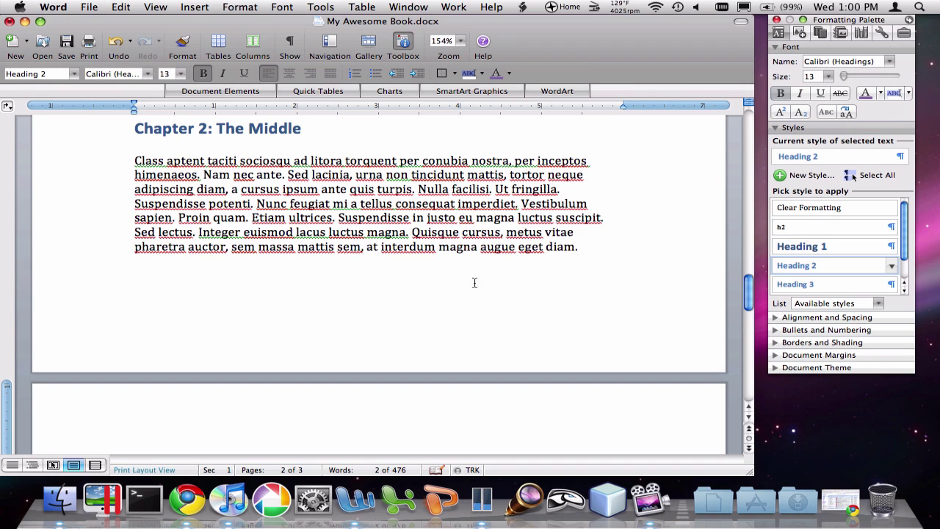
{"action": "scroll", "coordinate": [348, 296], "scroll_direction": "down", "scroll_amount": 5}
Update the entire table of contents, not just its page numbers, to include the new Chapter 2 section.
{"action": "scroll", "coordinate": [349, 296], "scroll_direction": "up", "scroll_amount": 15}
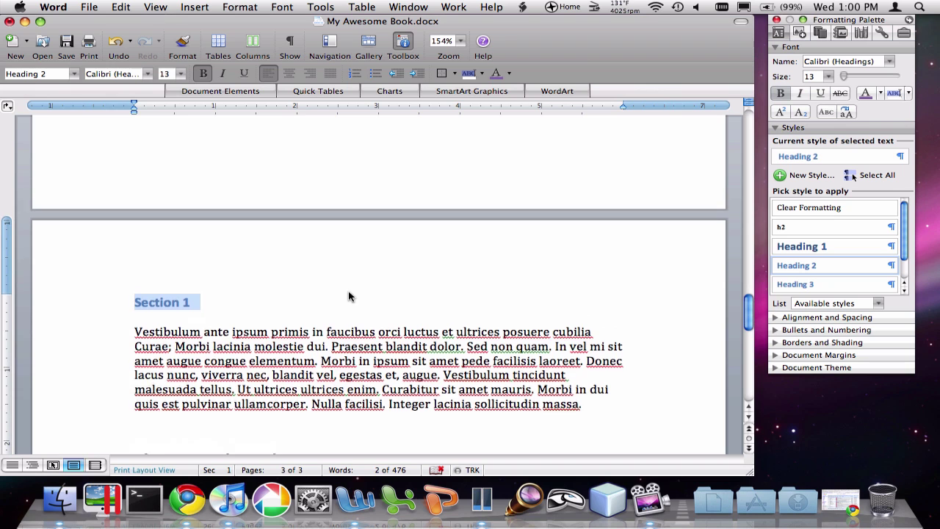
{"action": "scroll", "coordinate": [349, 293], "scroll_direction": "up", "scroll_amount": 3}
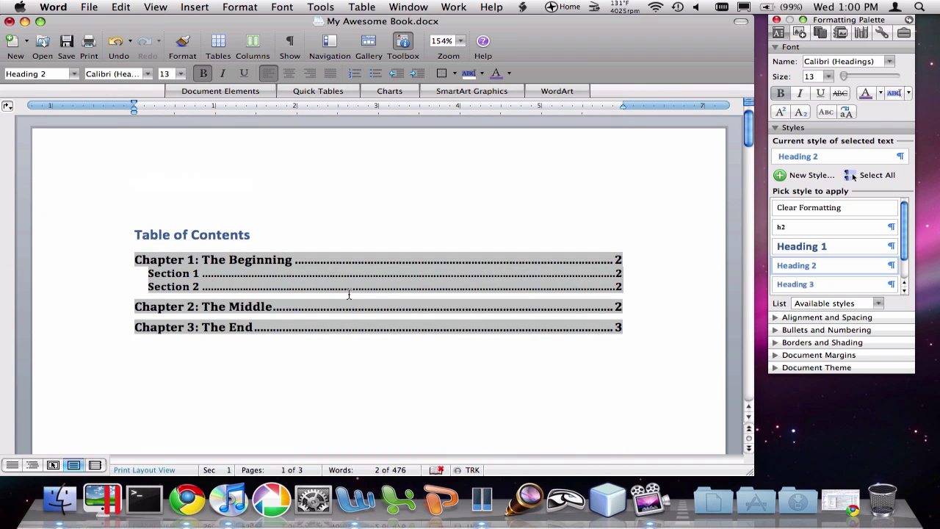
{"action": "left_click", "coordinate": [198, 263]}
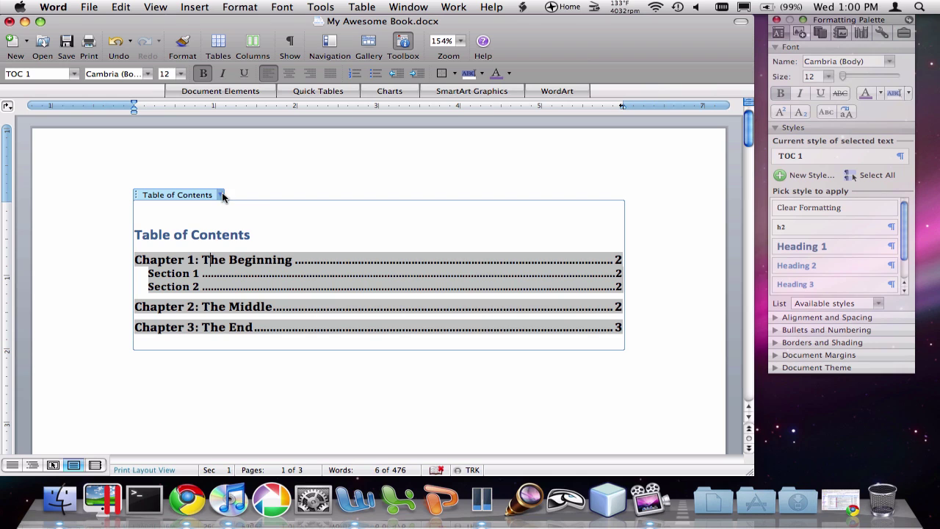
{"action": "left_click", "coordinate": [221, 195]}
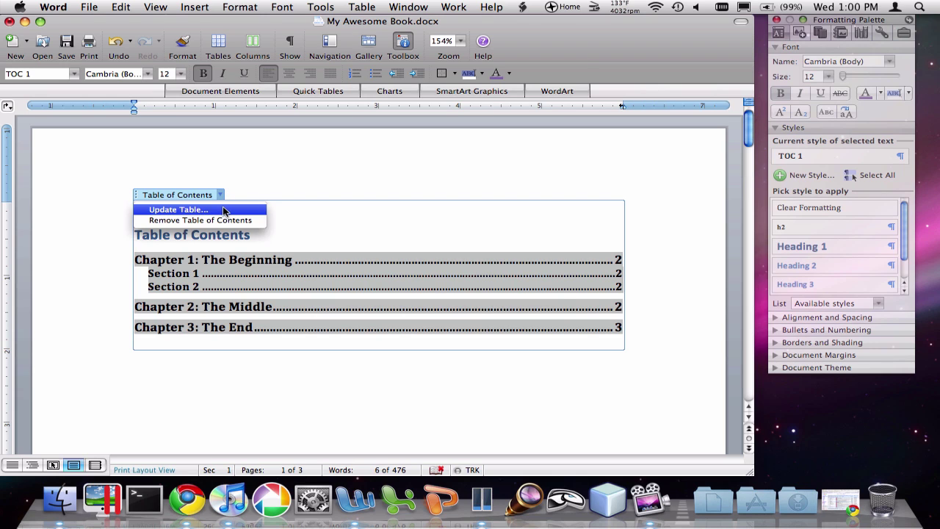
{"action": "left_click", "coordinate": [179, 210]}
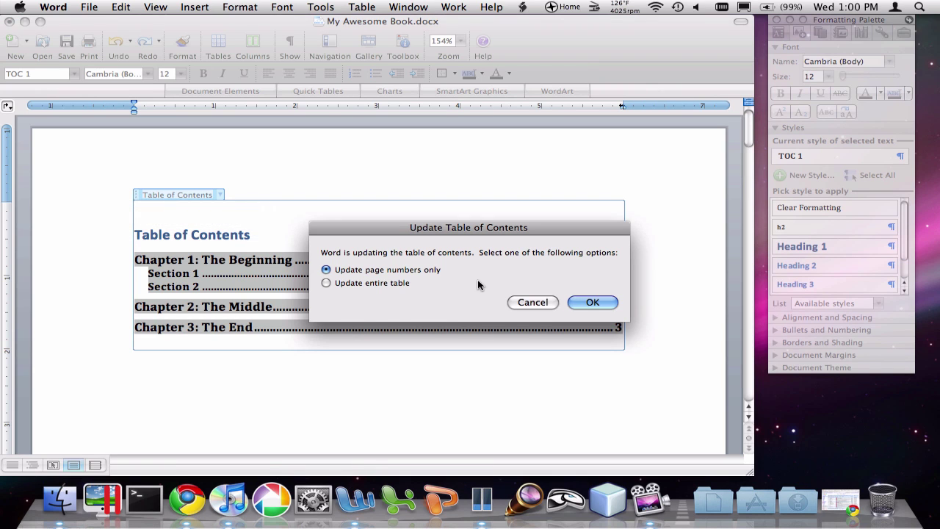
{"action": "left_click", "coordinate": [373, 282]}
{"action": "left_click", "coordinate": [591, 302]}
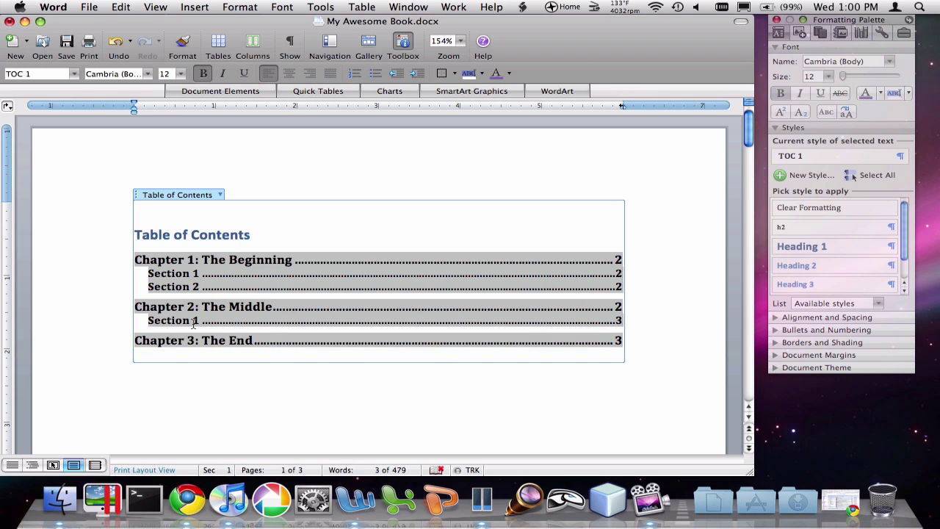
Change the font of the "Table of Contents" title to Cambria (Theme Body).
{"action": "triple_click", "coordinate": [229, 234]}
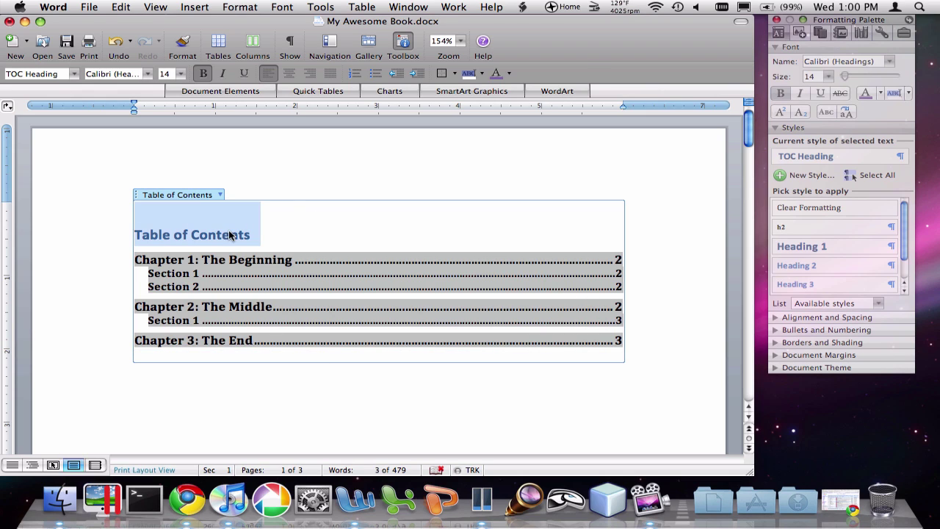
{"action": "left_click", "coordinate": [149, 75]}
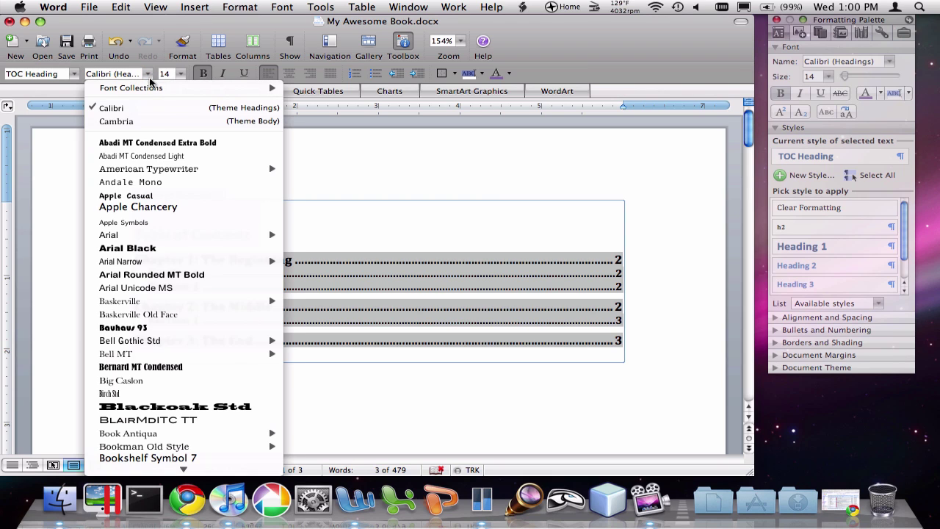
{"action": "left_click", "coordinate": [149, 118]}
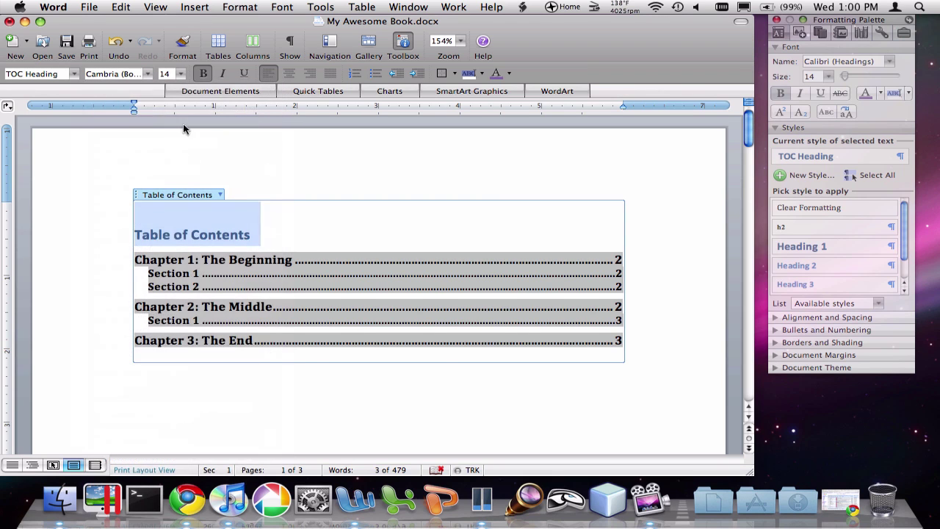
{"action": "left_click", "coordinate": [291, 230]}
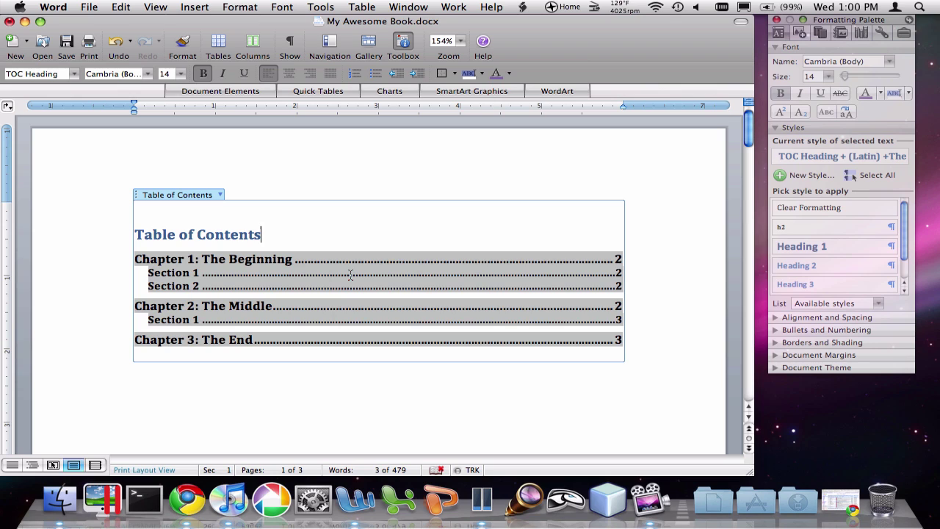
Remove the bold formatting from all chapter and section entries in the table of contents.
{"action": "left_click", "coordinate": [286, 257]}
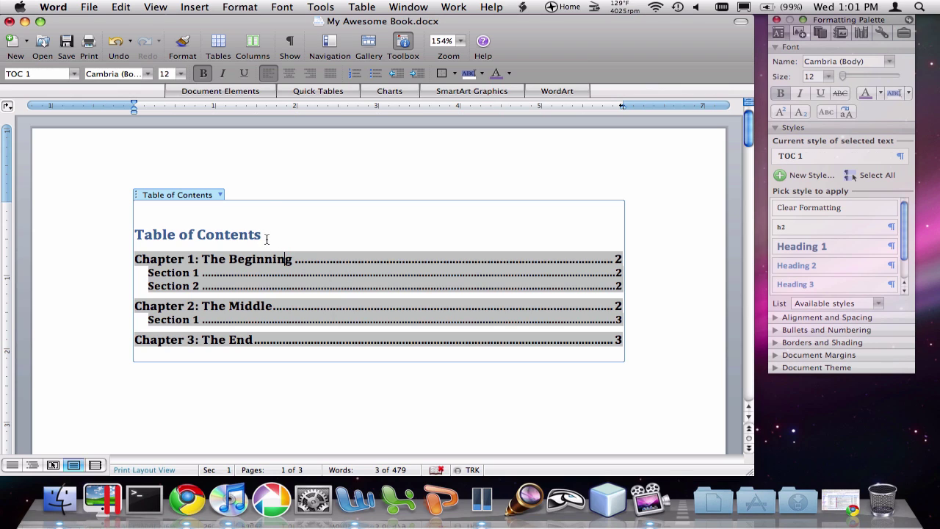
{"action": "left_click_drag", "start_coordinate": [266, 239], "coordinate": [176, 122]}
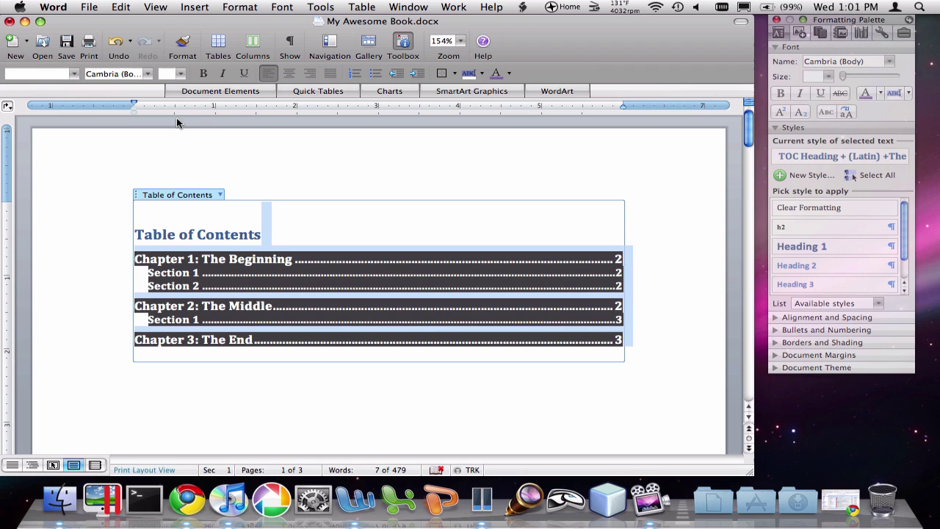
{"action": "left_click", "coordinate": [179, 74]}
{"action": "left_click", "coordinate": [187, 78]}
{"action": "left_click", "coordinate": [204, 73]}
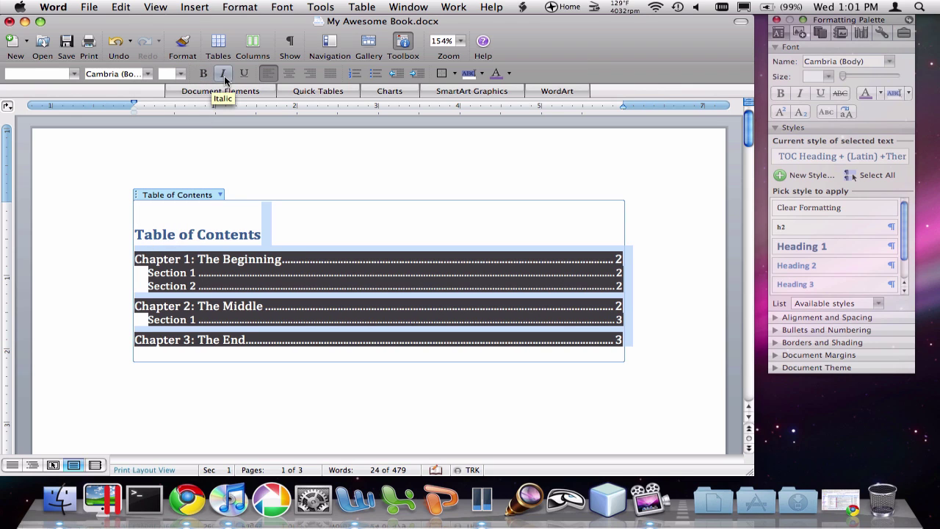
Try italic formatting on all table of contents entries and remove it again.
{"action": "left_click", "coordinate": [225, 74]}
{"action": "left_click", "coordinate": [272, 235]}
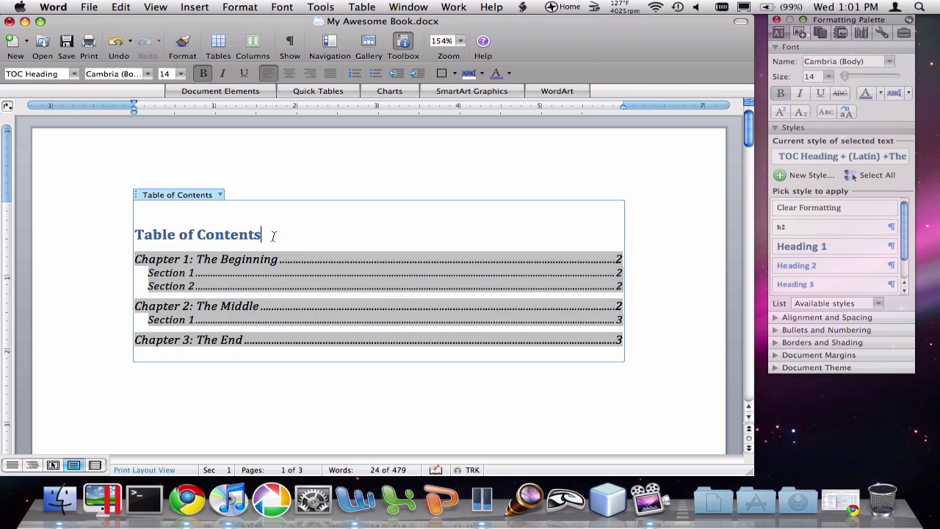
{"action": "left_click_drag", "start_coordinate": [272, 238], "coordinate": [547, 299]}
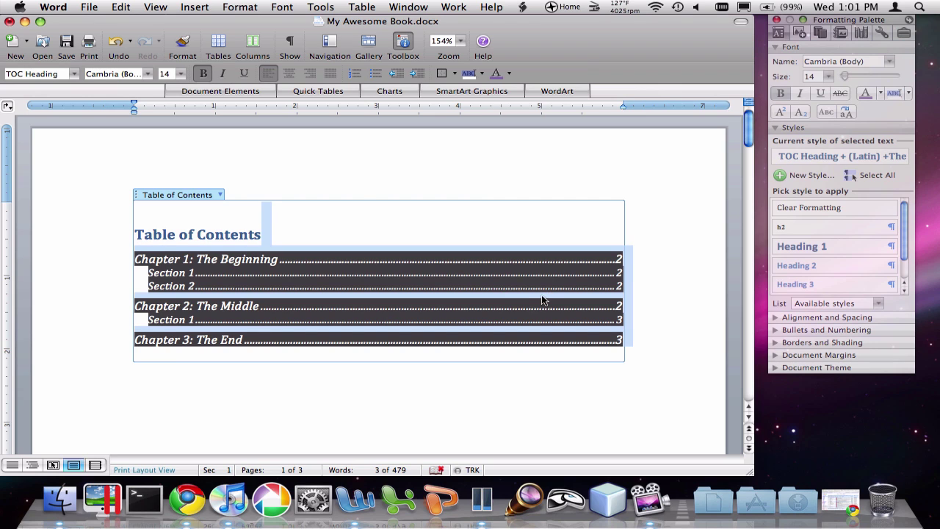
{"action": "left_click", "coordinate": [224, 74]}
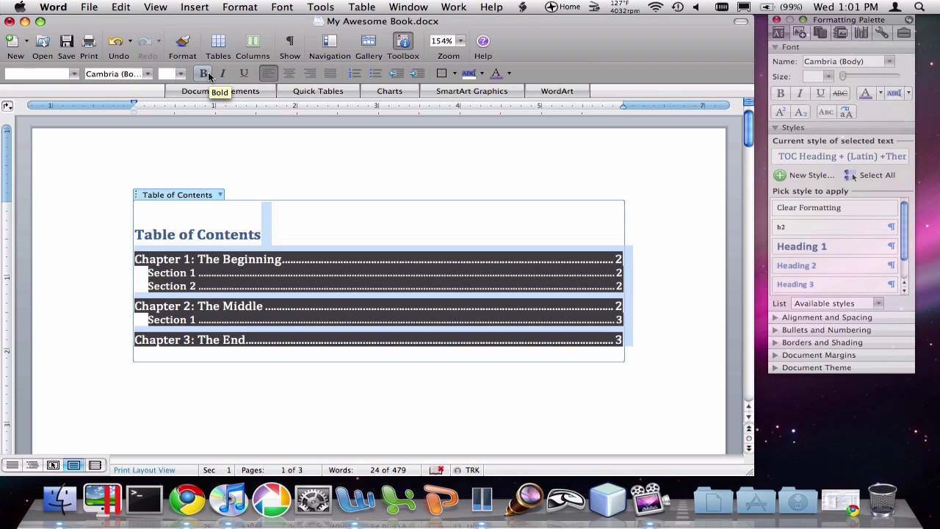
{"action": "left_click", "coordinate": [292, 238]}
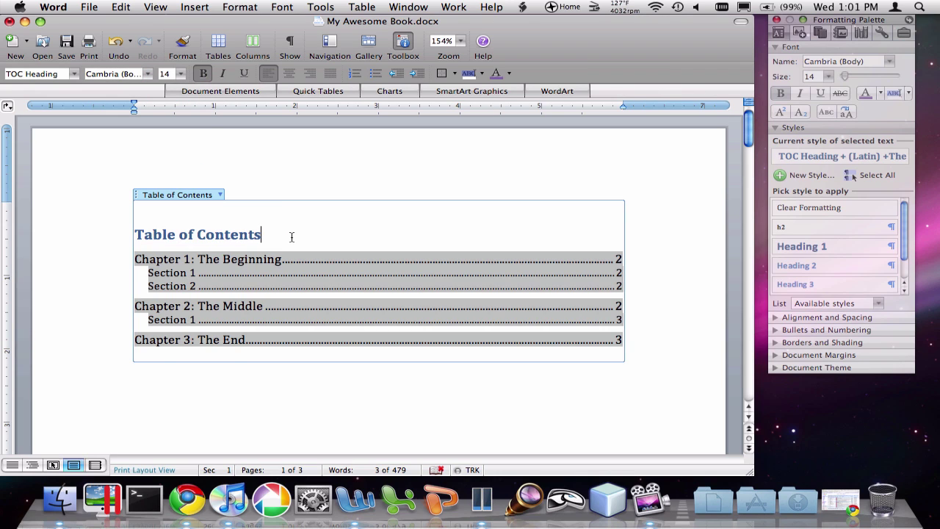